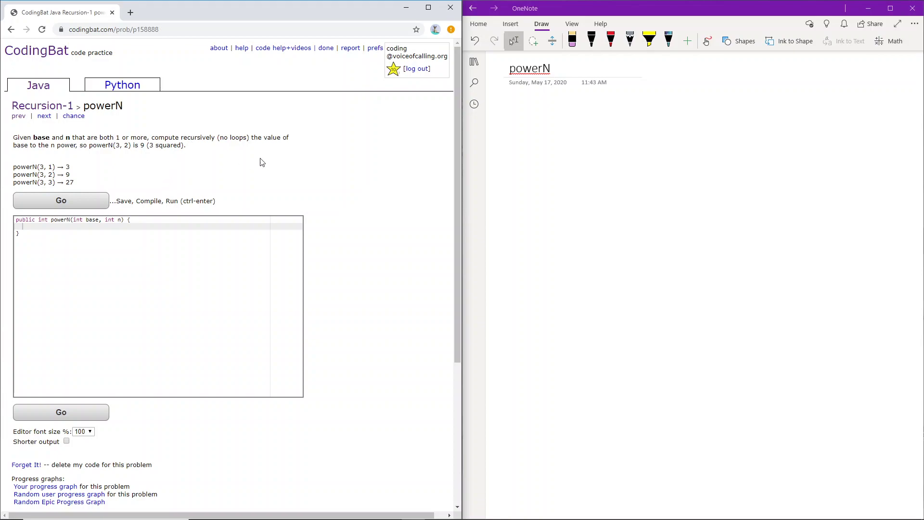
Step: With the black pen, ink the examples 3,1 → 3; 3,2 → 9; 3,3 → 27 on the powerN page
{"action": "mouse_move", "coordinate": [693, 289]}
{"action": "left_click", "coordinate": [707, 40]}
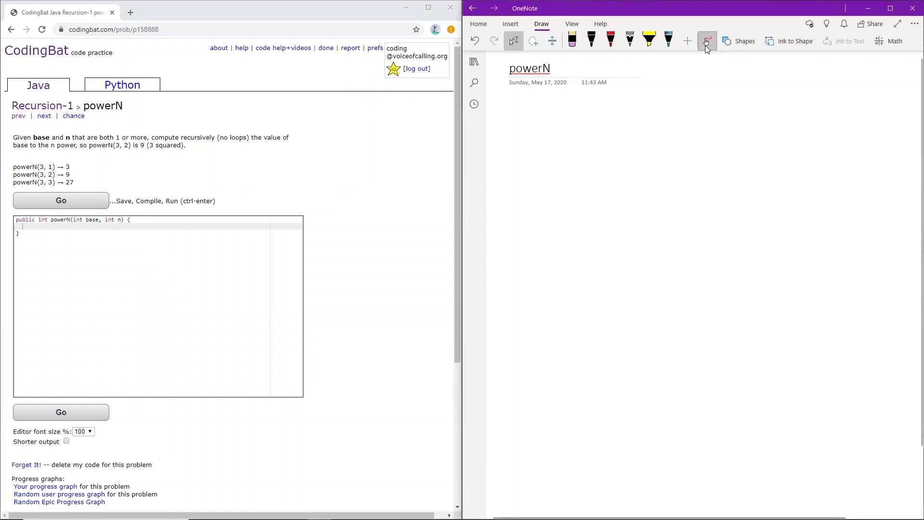
{"action": "mouse_move", "coordinate": [526, 105]}
{"action": "left_mouse_down"}
{"action": "mouse_move", "coordinate": [540, 115]}
{"action": "mouse_move", "coordinate": [538, 137]}
{"action": "left_mouse_up"}
{"action": "mouse_move", "coordinate": [555, 105]}
{"action": "left_mouse_down"}
{"action": "mouse_move", "coordinate": [556, 127]}
{"action": "mouse_move", "coordinate": [590, 114]}
{"action": "mouse_move", "coordinate": [585, 106]}
{"action": "mouse_move", "coordinate": [587, 126]}
{"action": "mouse_move", "coordinate": [605, 117]}
{"action": "mouse_move", "coordinate": [597, 131]}
{"action": "left_mouse_up"}
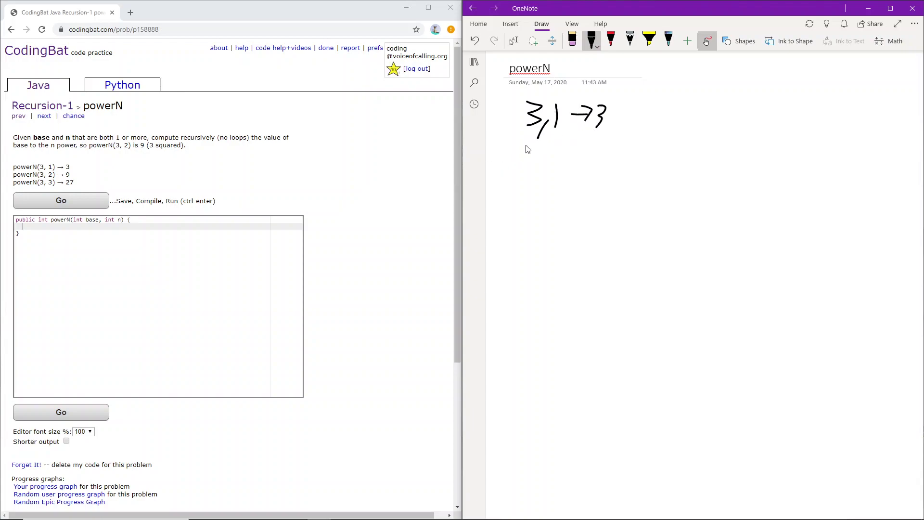
{"action": "mouse_move", "coordinate": [530, 146]}
{"action": "left_mouse_down"}
{"action": "mouse_move", "coordinate": [541, 158]}
{"action": "mouse_move", "coordinate": [533, 171]}
{"action": "mouse_move", "coordinate": [614, 150]}
{"action": "mouse_move", "coordinate": [608, 172]}
{"action": "left_mouse_up"}
{"action": "mouse_move", "coordinate": [535, 188]}
{"action": "left_mouse_down"}
{"action": "mouse_move", "coordinate": [538, 211]}
{"action": "mouse_move", "coordinate": [564, 212]}
{"action": "mouse_move", "coordinate": [588, 197]}
{"action": "mouse_move", "coordinate": [589, 206]}
{"action": "mouse_move", "coordinate": [613, 207]}
{"action": "mouse_move", "coordinate": [630, 186]}
{"action": "mouse_move", "coordinate": [625, 207]}
{"action": "left_mouse_up"}
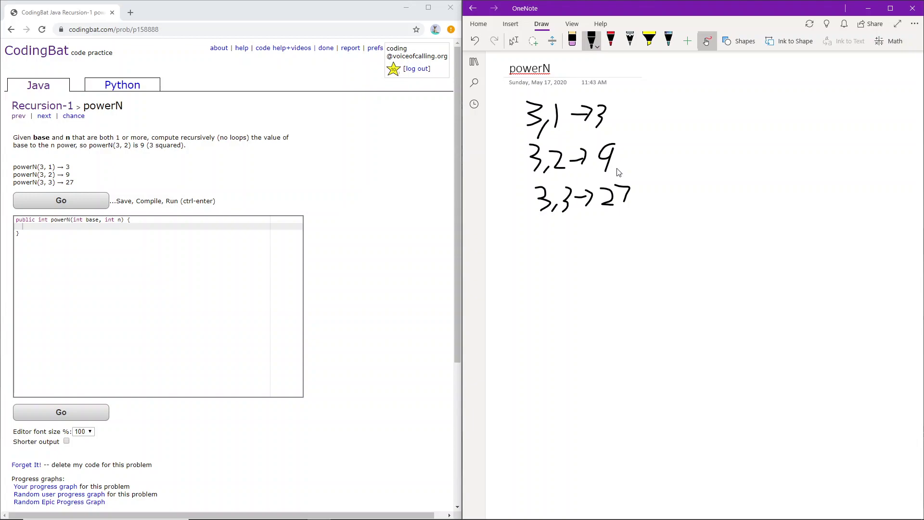
Step: Handwrite the rule x^a·x^b = x^(a+b), undoing a botched first stroke
{"action": "mouse_move", "coordinate": [539, 260]}
{"action": "left_mouse_down"}
{"action": "mouse_move", "coordinate": [563, 270]}
{"action": "mouse_move", "coordinate": [539, 267]}
{"action": "mouse_move", "coordinate": [569, 257]}
{"action": "mouse_move", "coordinate": [553, 267]}
{"action": "left_mouse_up"}
{"action": "key", "text": "ctrl+z"}
{"action": "key", "text": "ctrl+z"}
{"action": "mouse_move", "coordinate": [579, 239]}
{"action": "left_mouse_down"}
{"action": "mouse_move", "coordinate": [575, 248]}
{"action": "mouse_move", "coordinate": [625, 257]}
{"action": "mouse_move", "coordinate": [615, 269]}
{"action": "mouse_move", "coordinate": [635, 252]}
{"action": "mouse_move", "coordinate": [657, 265]}
{"action": "left_mouse_up"}
{"action": "left_click", "coordinate": [592, 258]}
{"action": "mouse_move", "coordinate": [661, 254]}
{"action": "left_mouse_down"}
{"action": "mouse_move", "coordinate": [673, 258]}
{"action": "mouse_move", "coordinate": [662, 267]}
{"action": "mouse_move", "coordinate": [676, 247]}
{"action": "mouse_move", "coordinate": [699, 243]}
{"action": "mouse_move", "coordinate": [694, 250]}
{"action": "left_mouse_up"}
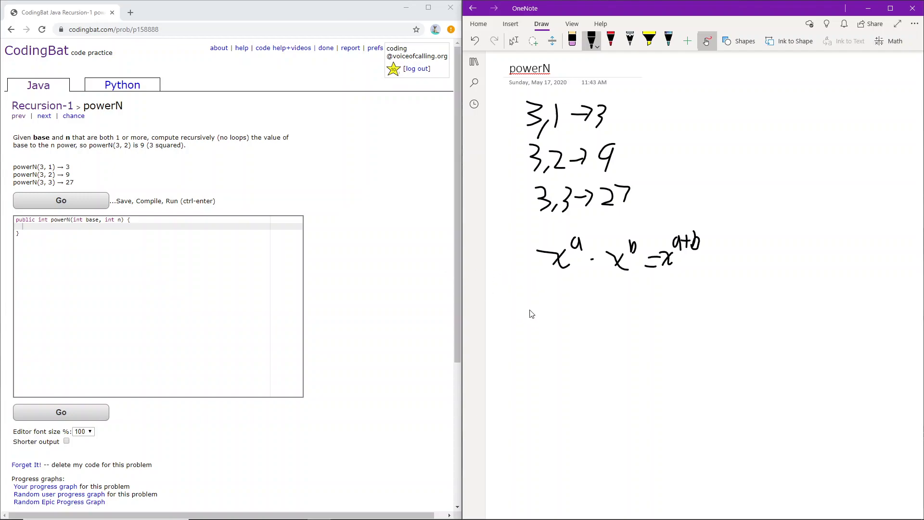
Step: Handwrite x^1·x^n = x^(n+1) and b^n = b^1·b^(n-1) on the lines below
{"action": "mouse_move", "coordinate": [545, 297]}
{"action": "left_mouse_down"}
{"action": "mouse_move", "coordinate": [567, 308]}
{"action": "mouse_move", "coordinate": [557, 308]}
{"action": "mouse_move", "coordinate": [578, 299]}
{"action": "mouse_move", "coordinate": [627, 306]}
{"action": "mouse_move", "coordinate": [612, 307]}
{"action": "mouse_move", "coordinate": [641, 293]}
{"action": "mouse_move", "coordinate": [679, 303]}
{"action": "mouse_move", "coordinate": [669, 304]}
{"action": "mouse_move", "coordinate": [702, 281]}
{"action": "mouse_move", "coordinate": [707, 288]}
{"action": "left_mouse_up"}
{"action": "left_click", "coordinate": [586, 296]}
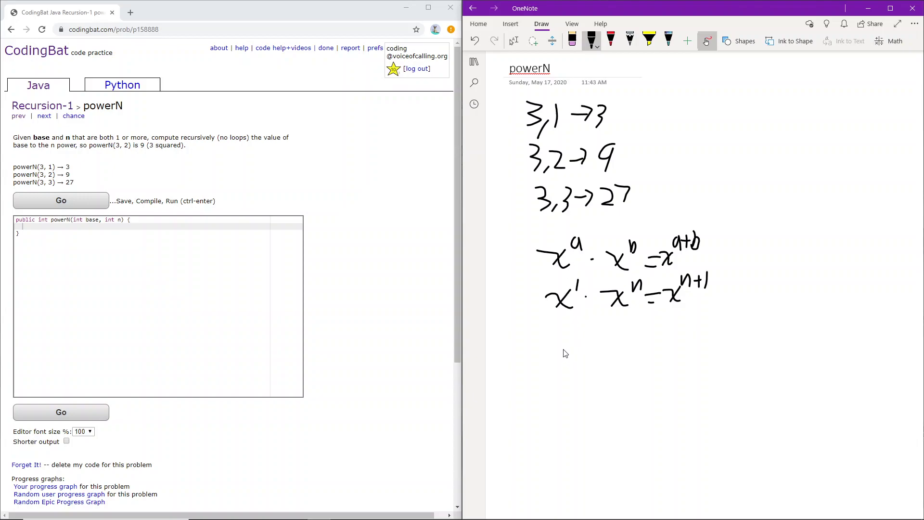
{"action": "mouse_move", "coordinate": [570, 334]}
{"action": "left_mouse_down"}
{"action": "mouse_move", "coordinate": [570, 354]}
{"action": "mouse_move", "coordinate": [583, 337]}
{"action": "left_mouse_up"}
{"action": "mouse_move", "coordinate": [589, 327]}
{"action": "left_mouse_down"}
{"action": "mouse_move", "coordinate": [618, 351]}
{"action": "mouse_move", "coordinate": [631, 354]}
{"action": "mouse_move", "coordinate": [638, 337]}
{"action": "mouse_move", "coordinate": [666, 346]}
{"action": "mouse_move", "coordinate": [658, 357]}
{"action": "mouse_move", "coordinate": [692, 331]}
{"action": "mouse_move", "coordinate": [698, 337]}
{"action": "left_mouse_up"}
{"action": "left_click", "coordinate": [646, 351]}
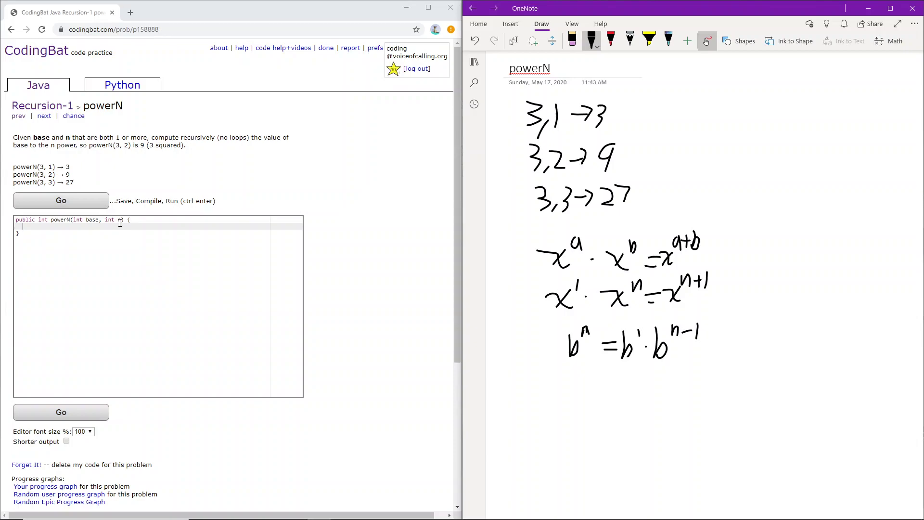
Step: Code powerN to return 1 if n==0, else base * powerN(base, n-1), and run the tests
{"action": "left_click", "coordinate": [161, 231]}
{"action": "type", "text": "if(n==0) return 1"}
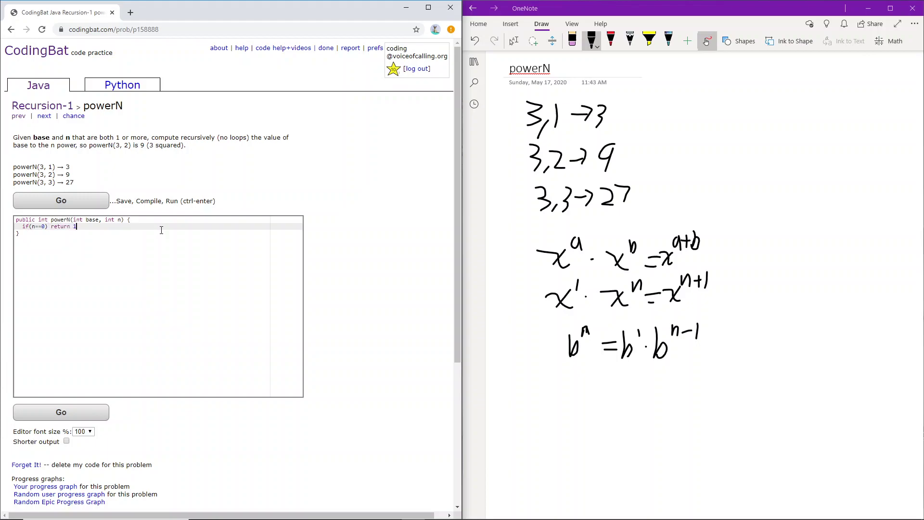
{"action": "type", "text": ";"}
{"action": "key", "text": "Return"}
{"action": "type", "text": "else"}
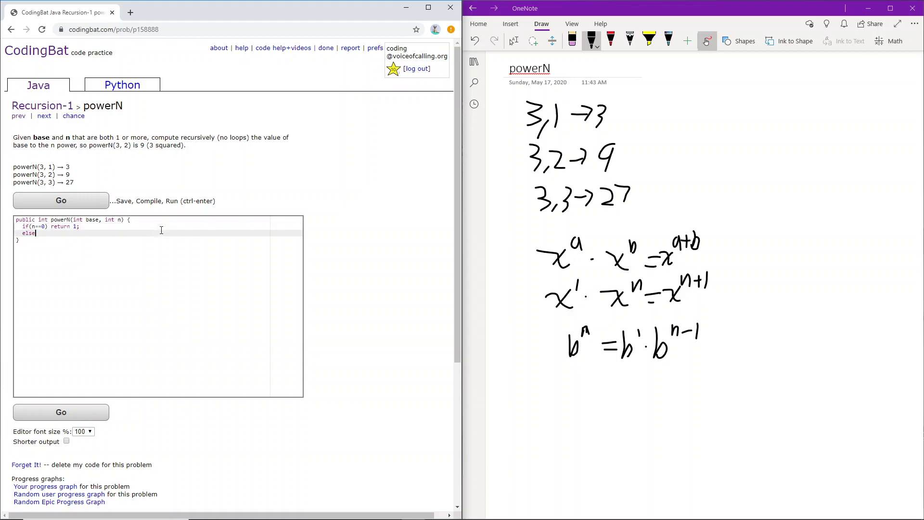
{"action": "type", "text": "{"}
{"action": "key", "text": "Return"}
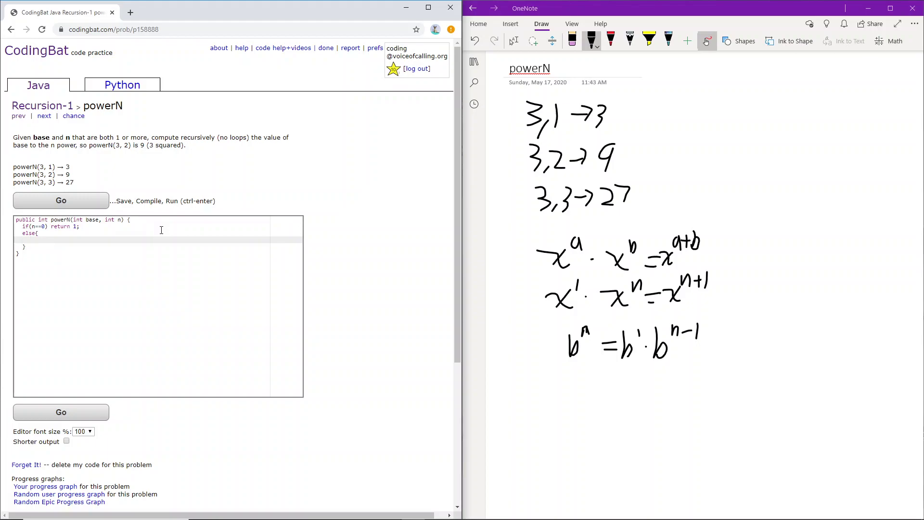
{"action": "type", "text": "return base*"}
{"action": "type", "text": " powe"}
{"action": "type", "text": "rN(base, "}
{"action": "type", "text": "n-1);"}
{"action": "left_click", "coordinate": [22, 412]}
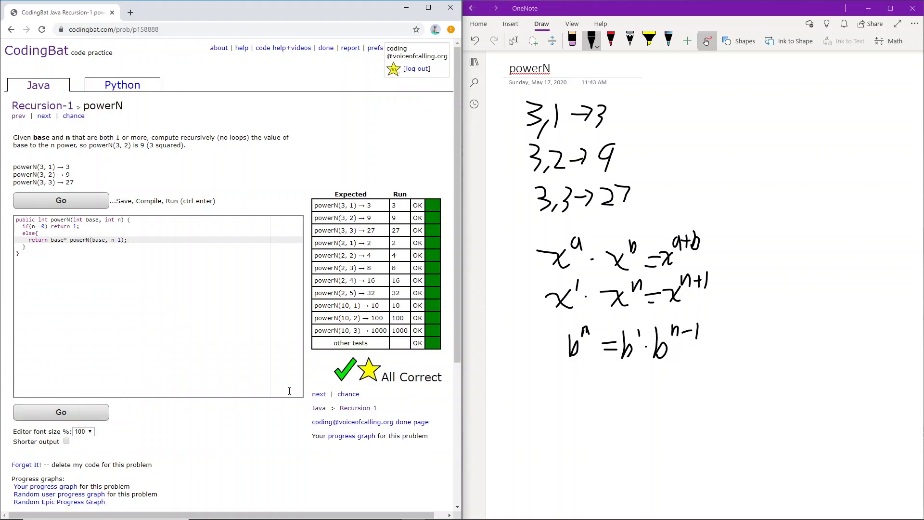